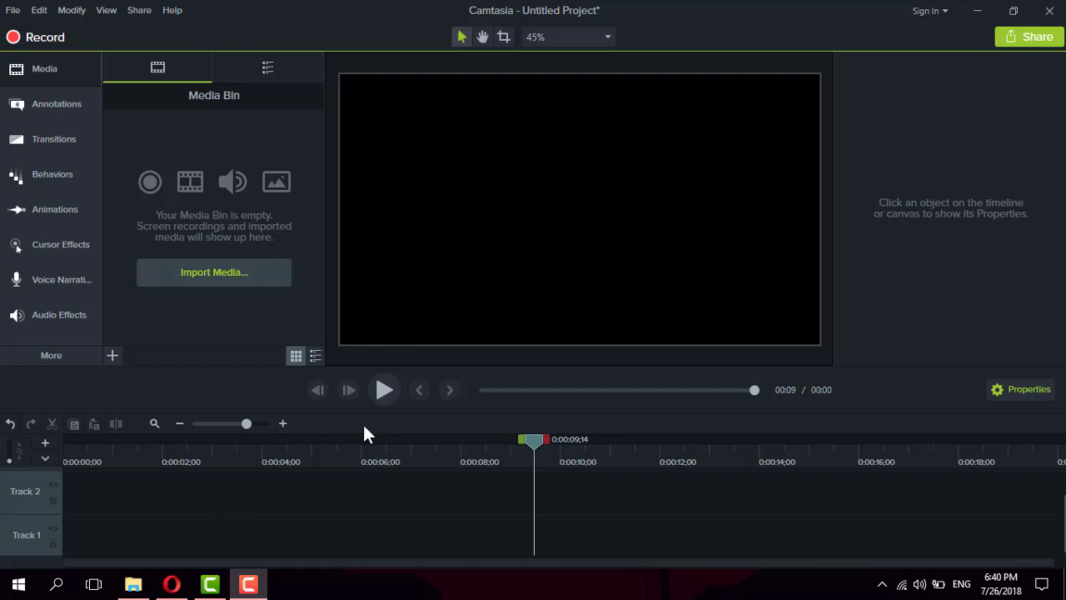
# Step: Switch to the Opera browser and look at the T3SO Tutorials channel's playlists and the Camtasia beginners' playlist
pyautogui.click(172, 584)
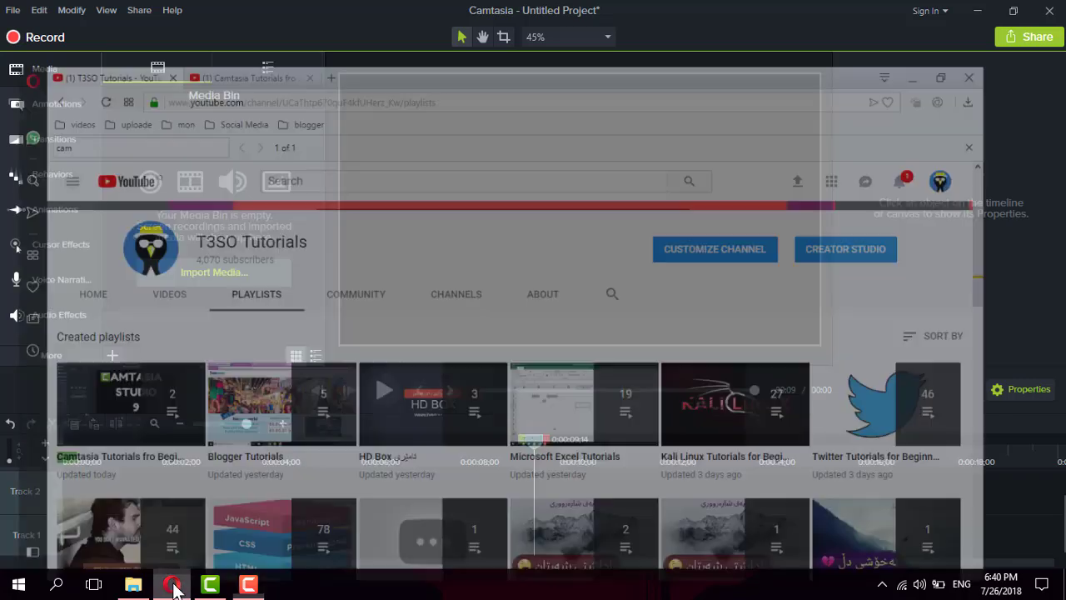
pyautogui.scroll(1, 241, 267)
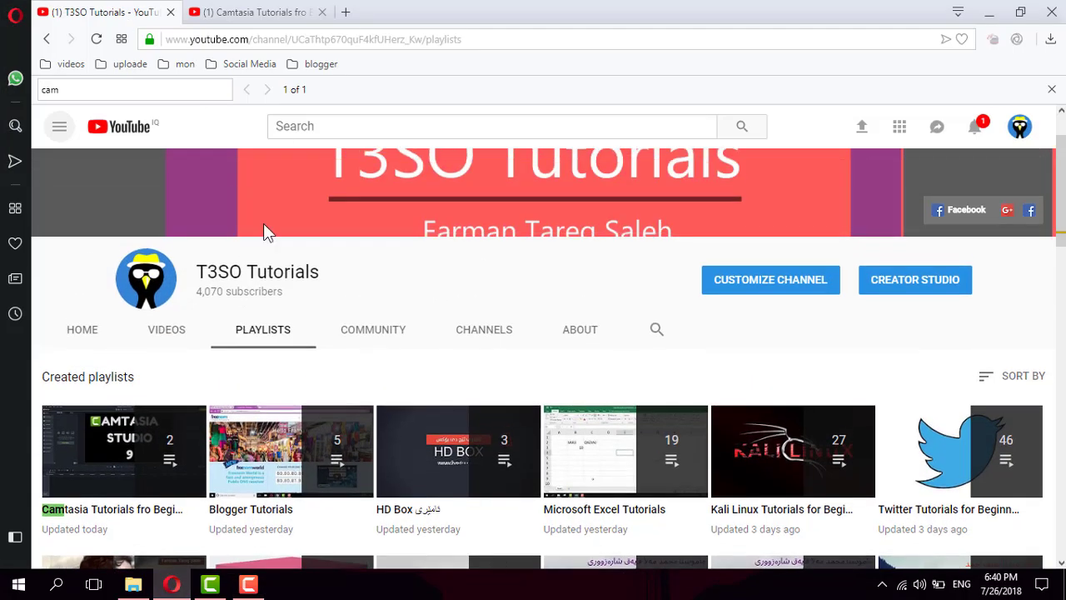
pyautogui.click(1052, 90)
pyautogui.scroll(-2, 400, 219)
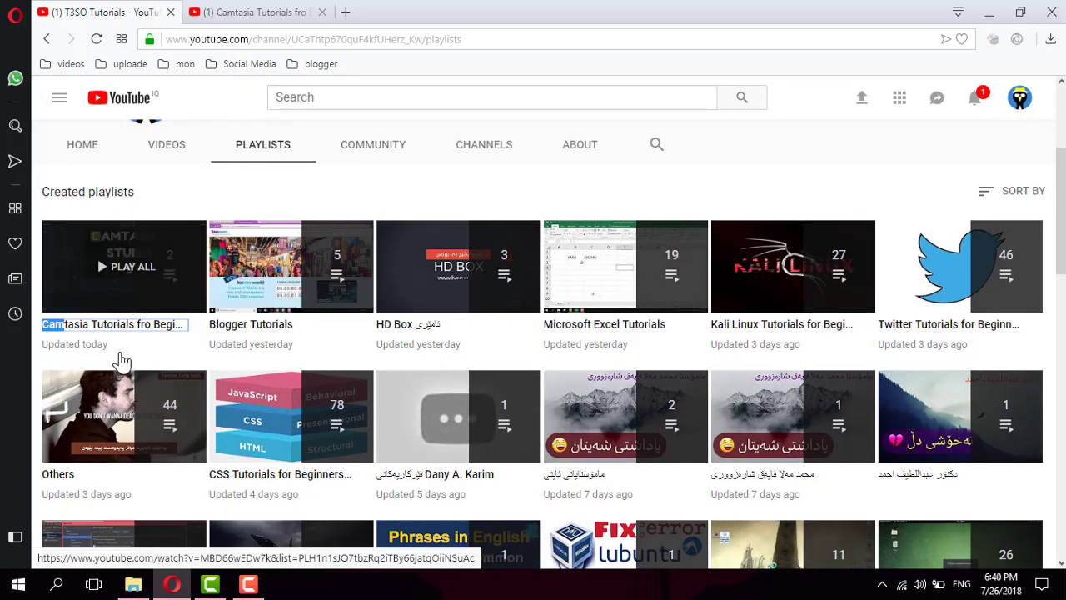
pyautogui.click(200, 183)
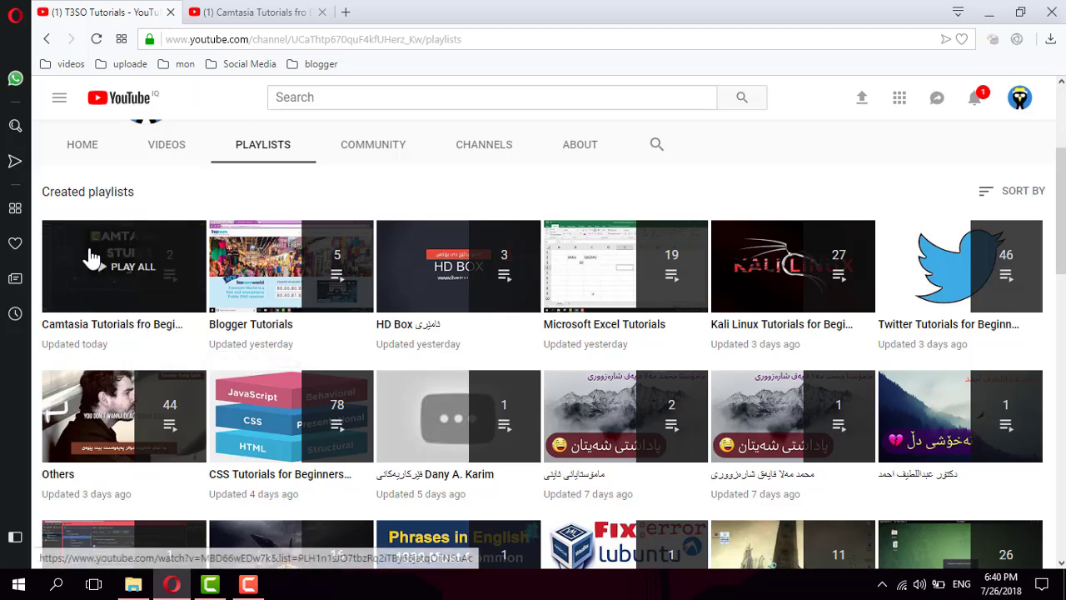
pyautogui.click(250, 12)
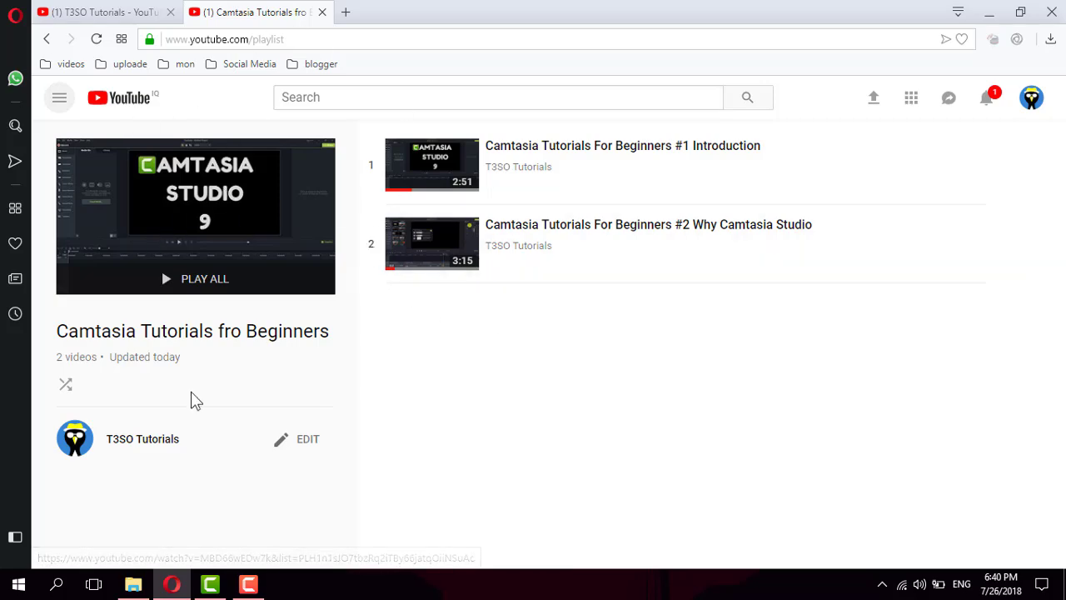
pyautogui.click(98, 11)
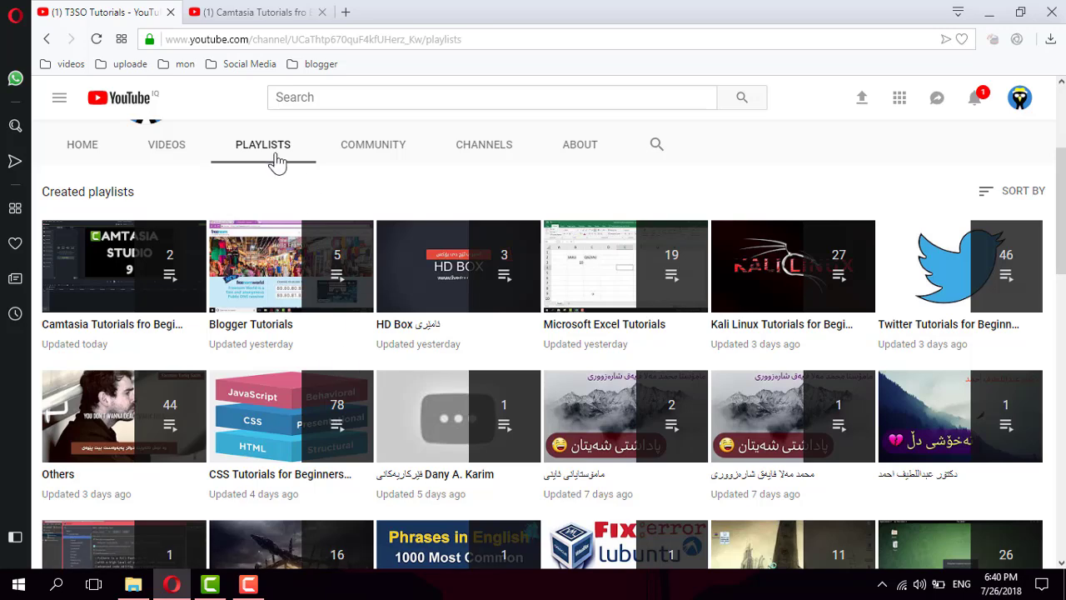
pyautogui.click(309, 10)
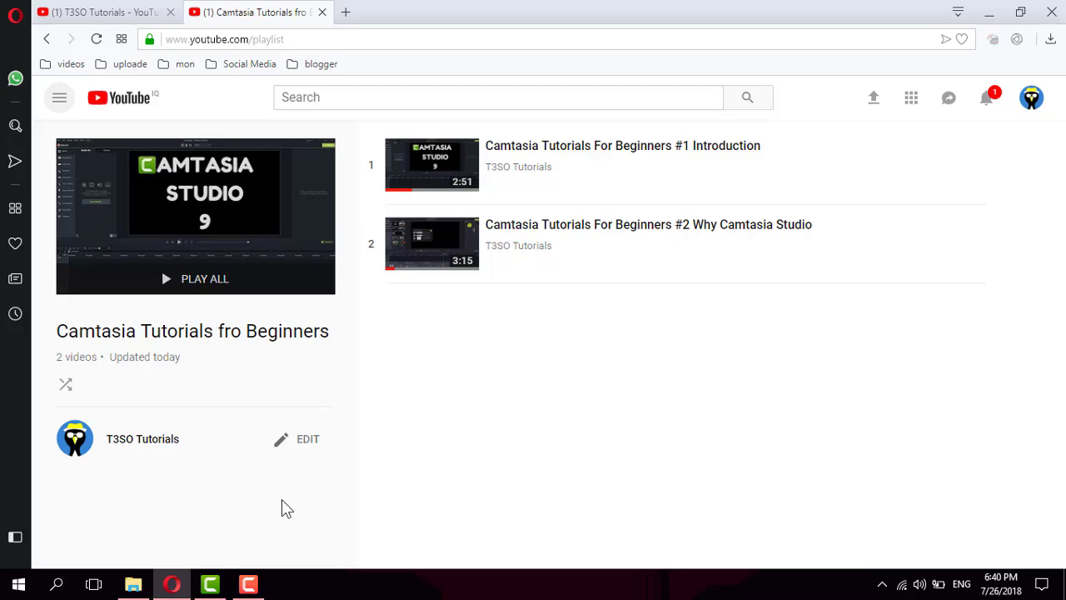
# Step: Switch back to Camtasia and look through the File, Edit, Modify, View, Share and Help commands
pyautogui.moveTo(214, 581)
pyautogui.click(262, 509)
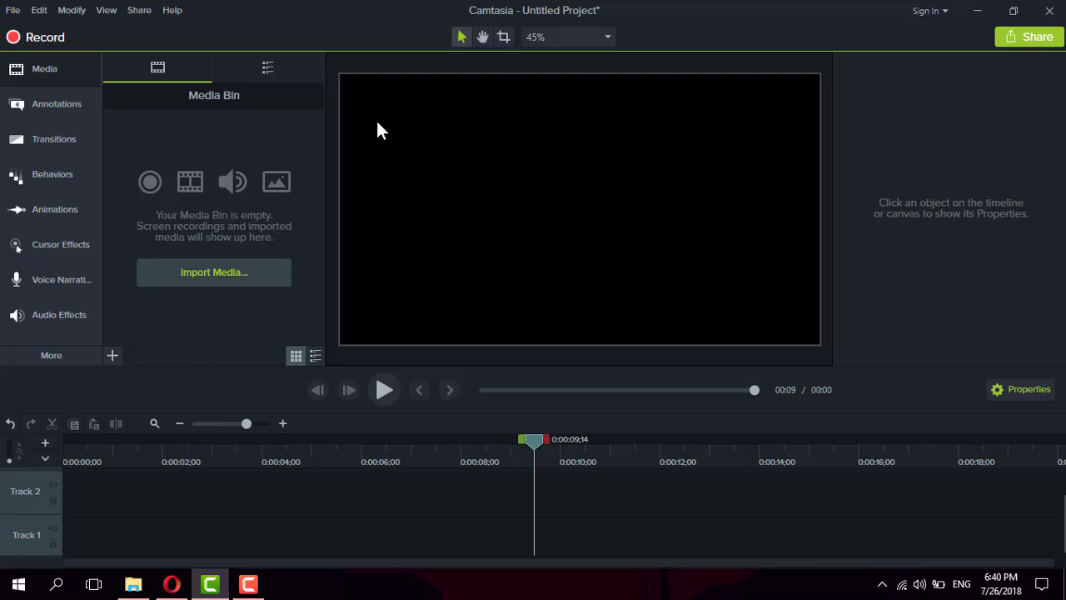
pyautogui.click(12, 10)
pyautogui.moveTo(39, 12)
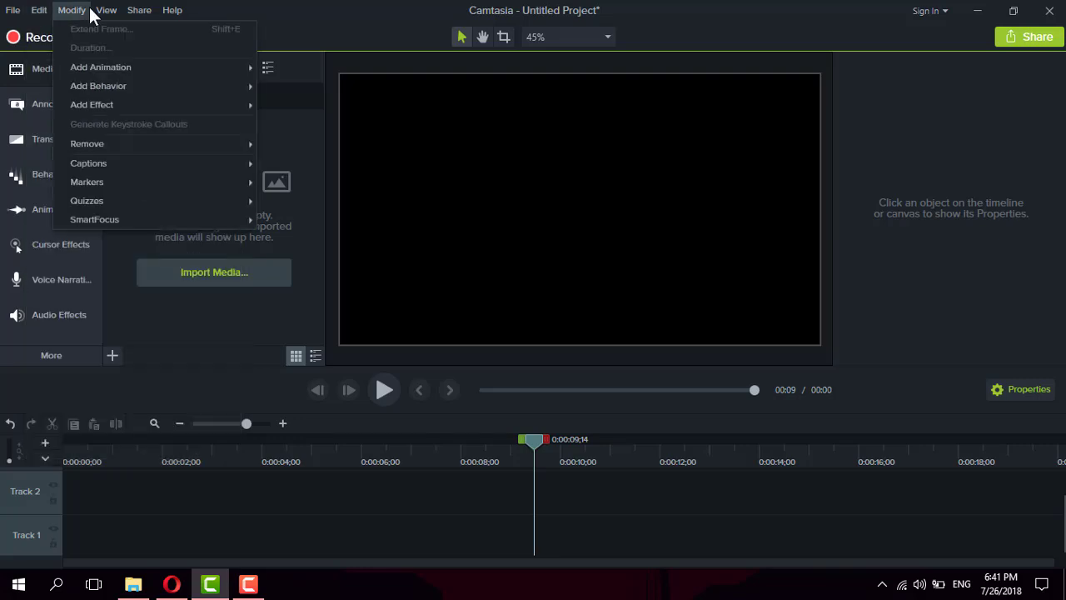
pyautogui.moveTo(183, 11)
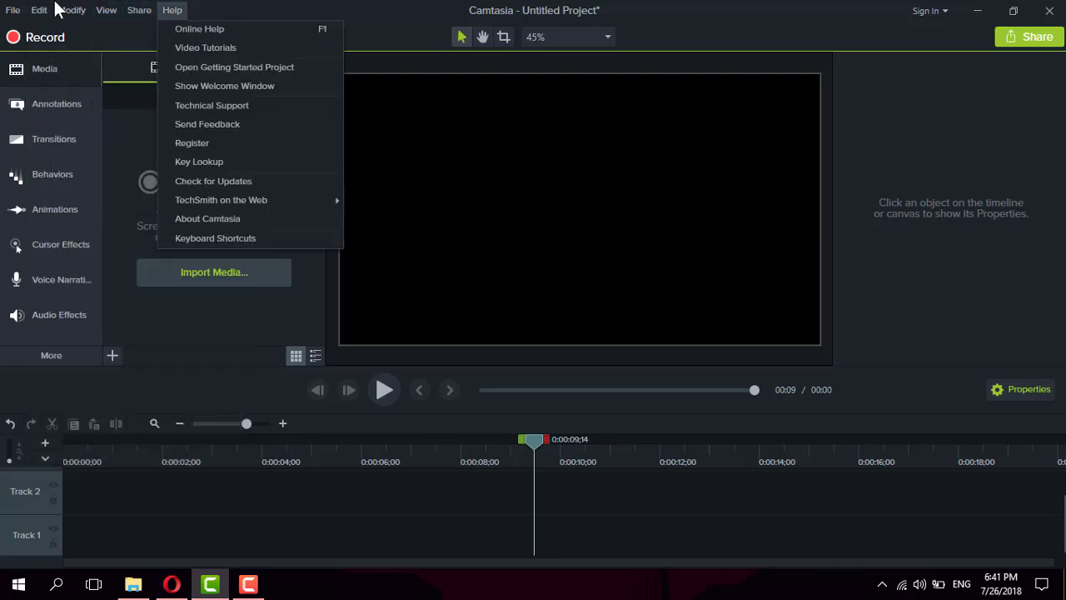
pyautogui.click(364, 7)
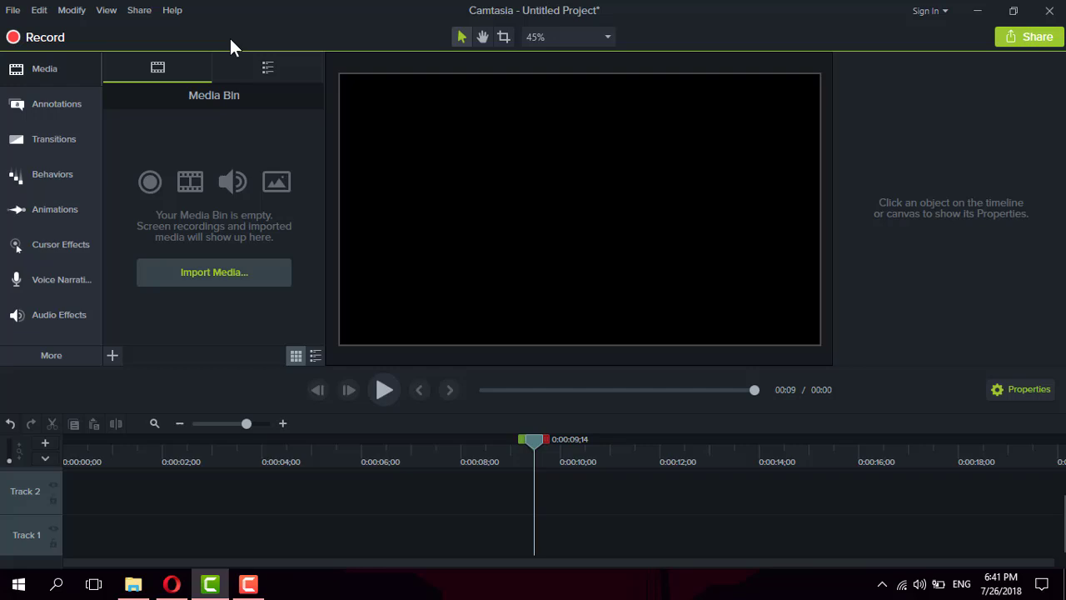
pyautogui.click(14, 11)
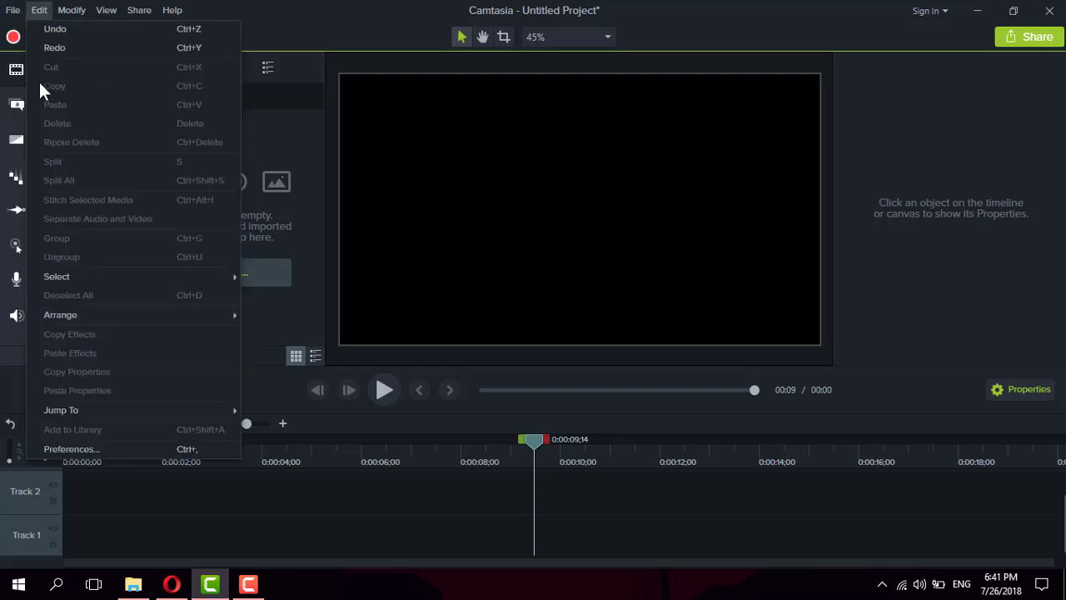
pyautogui.moveTo(45, 10)
pyautogui.moveTo(125, 8)
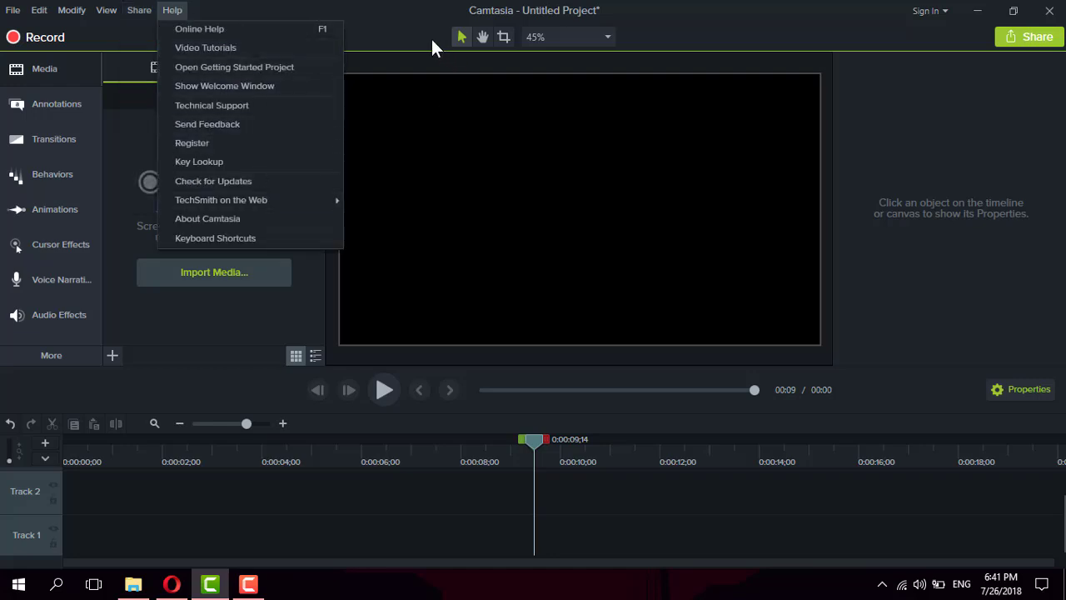
pyautogui.click(405, 14)
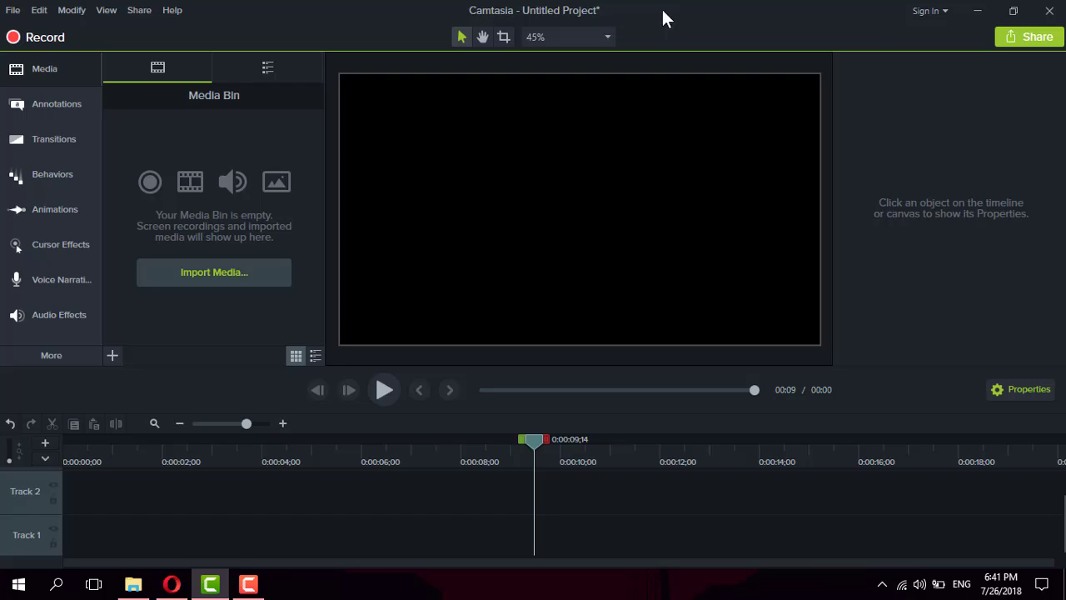
pyautogui.click(940, 15)
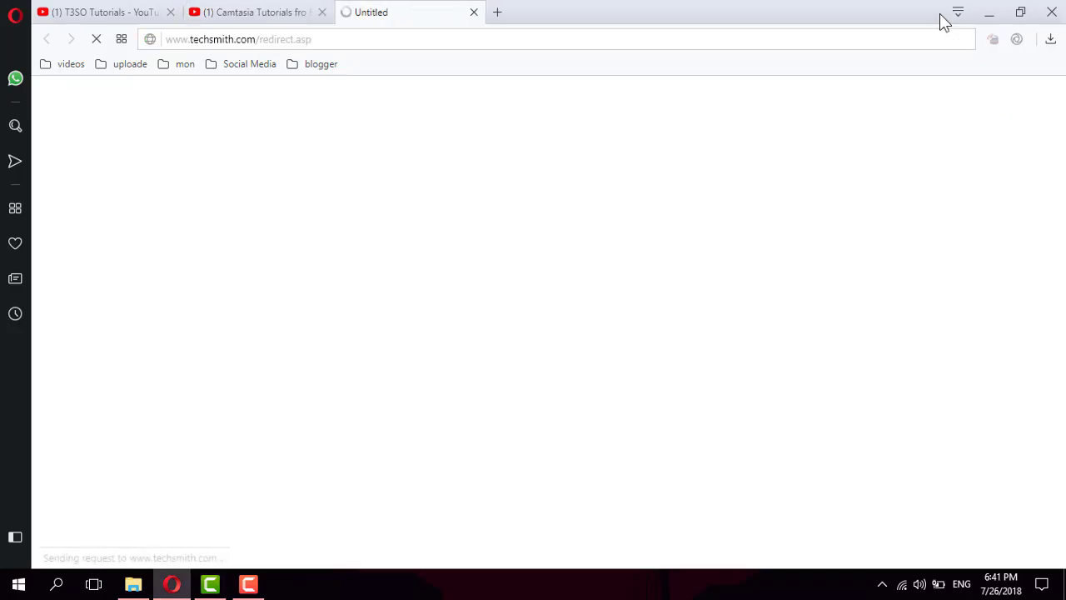
pyautogui.click(475, 12)
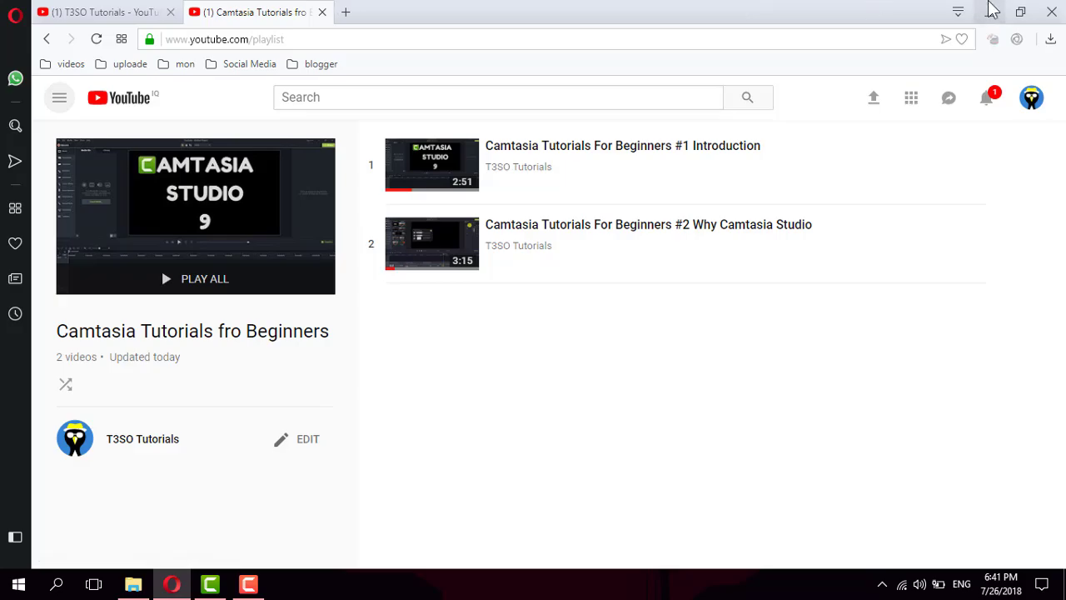
pyautogui.click(989, 10)
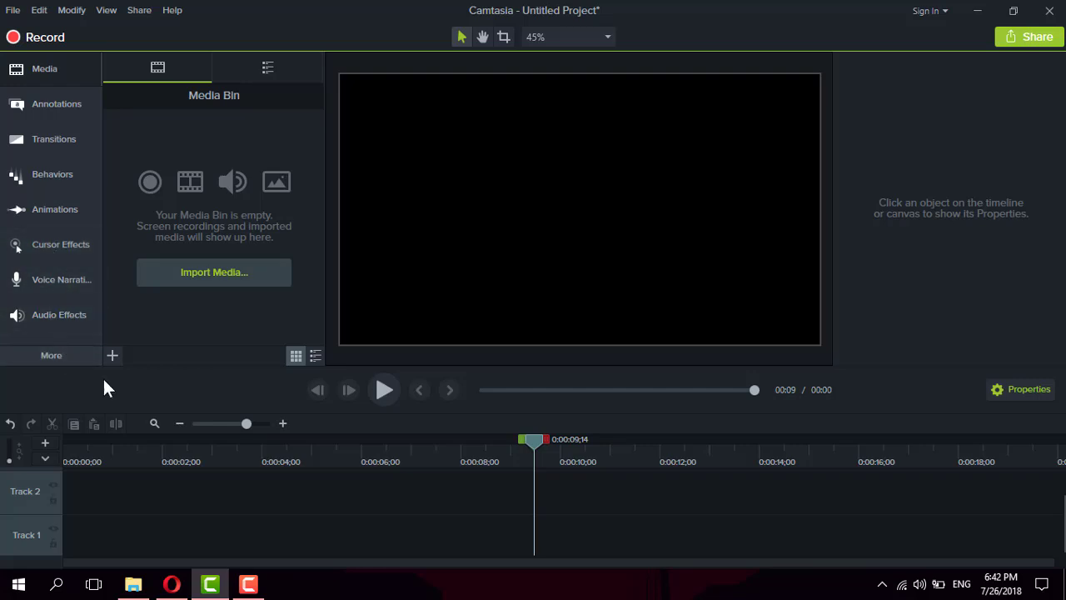
# Step: Look through the Annotations, Transitions, Behaviors, Cursor Effects, Voice Narration and Audio Effects tools, and return to the Media Bin
pyautogui.click(41, 98)
pyautogui.click(48, 144)
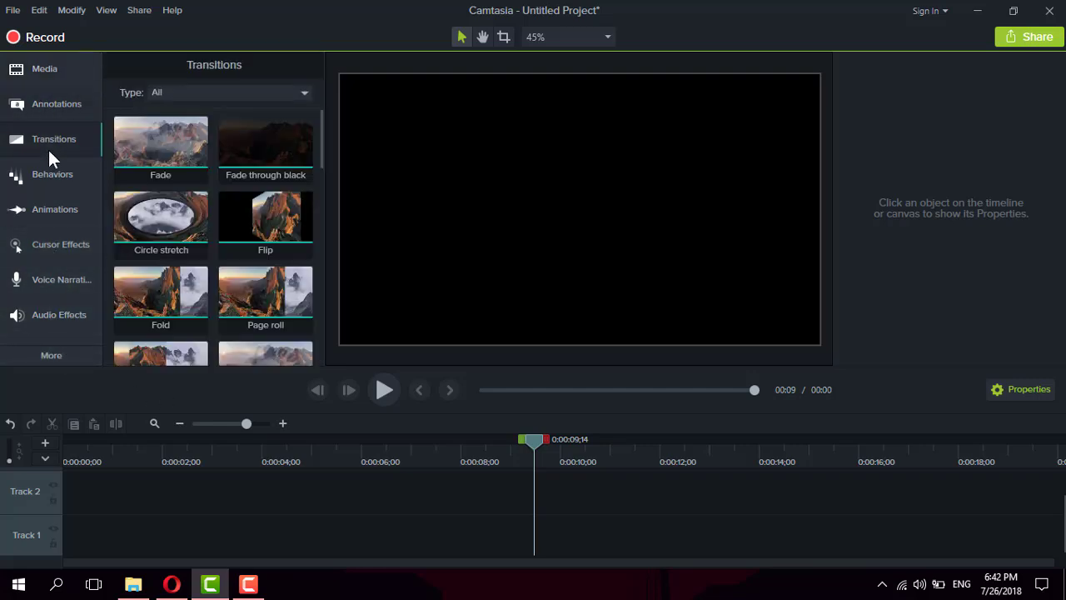
pyautogui.click(52, 174)
pyautogui.click(60, 245)
pyautogui.click(61, 280)
pyautogui.click(60, 316)
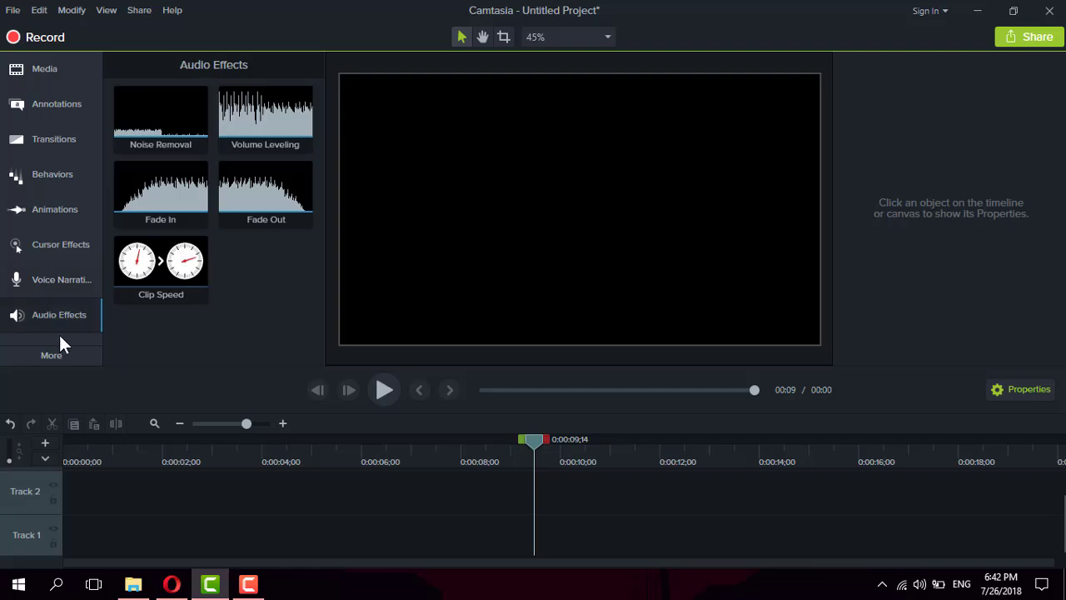
pyautogui.click(61, 103)
pyautogui.click(51, 69)
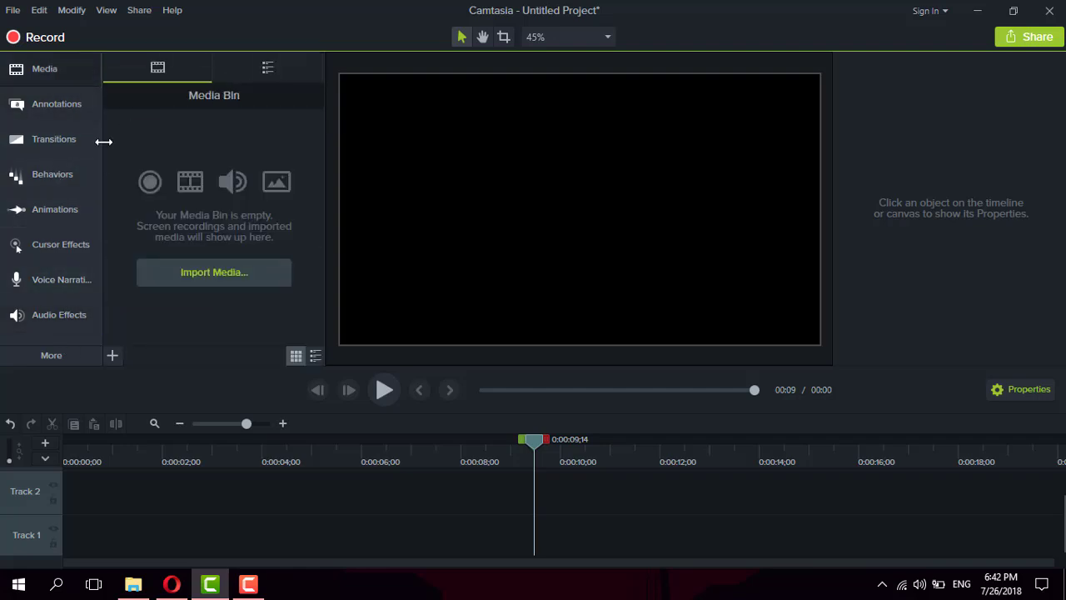
# Step: Examine the additional Visual Effects and Captions tools, including the available caption options
pyautogui.click(51, 355)
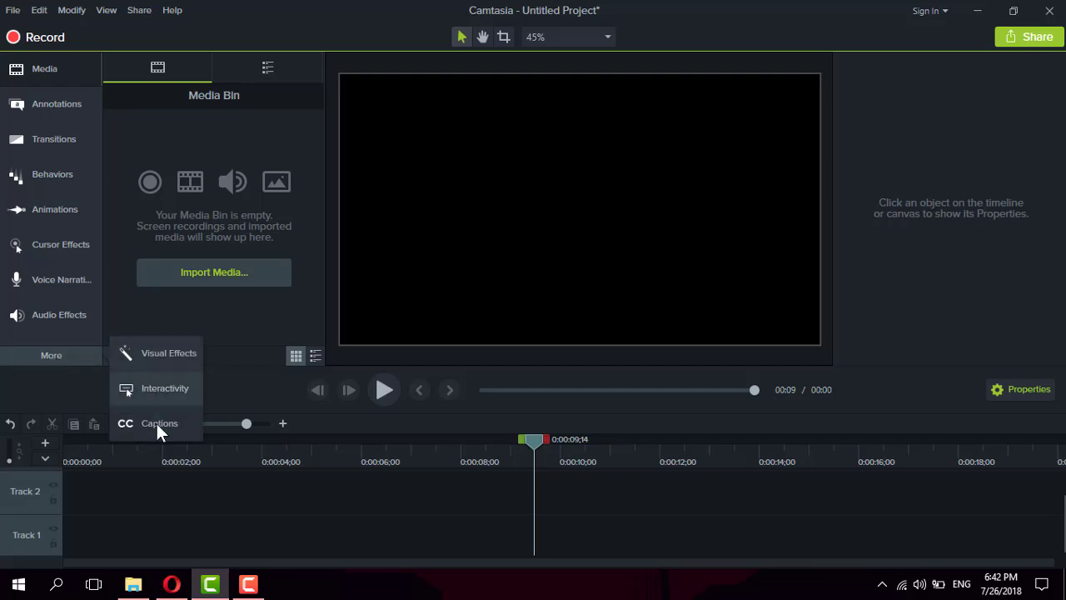
pyautogui.click(167, 354)
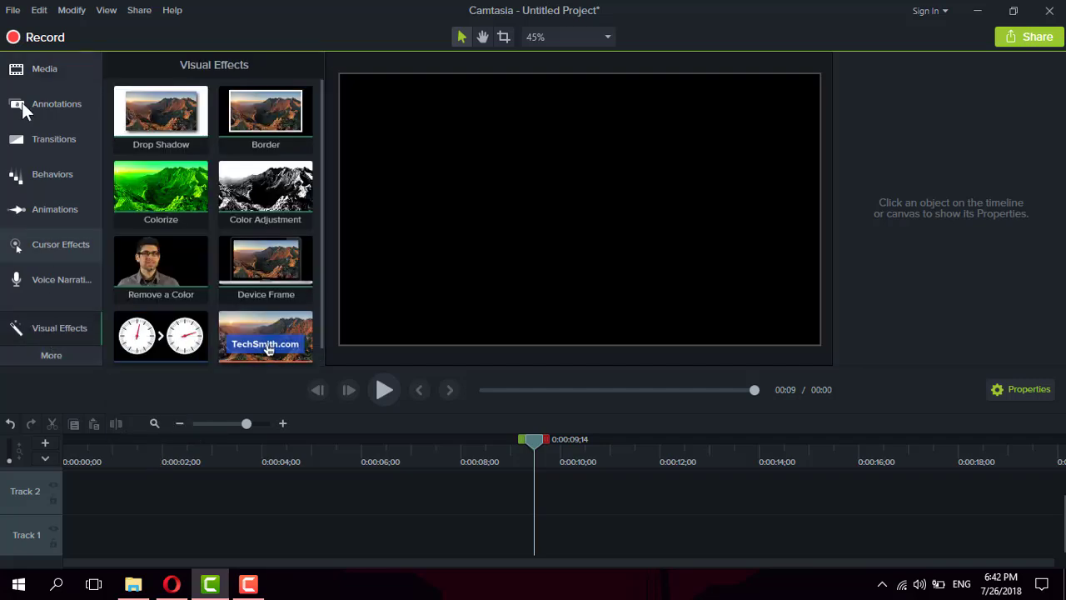
pyautogui.click(53, 356)
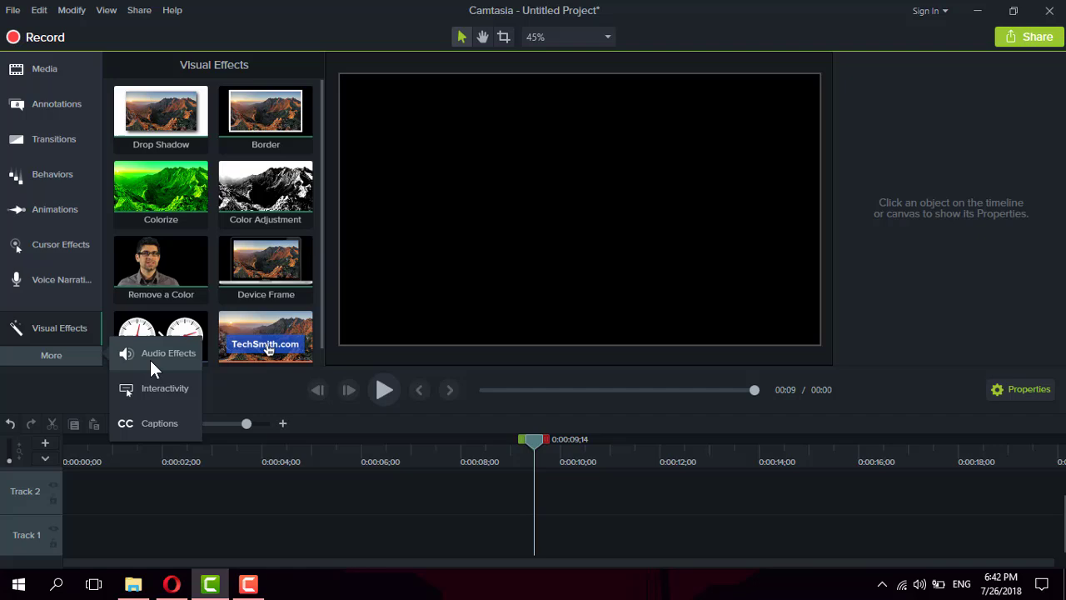
pyautogui.click(156, 422)
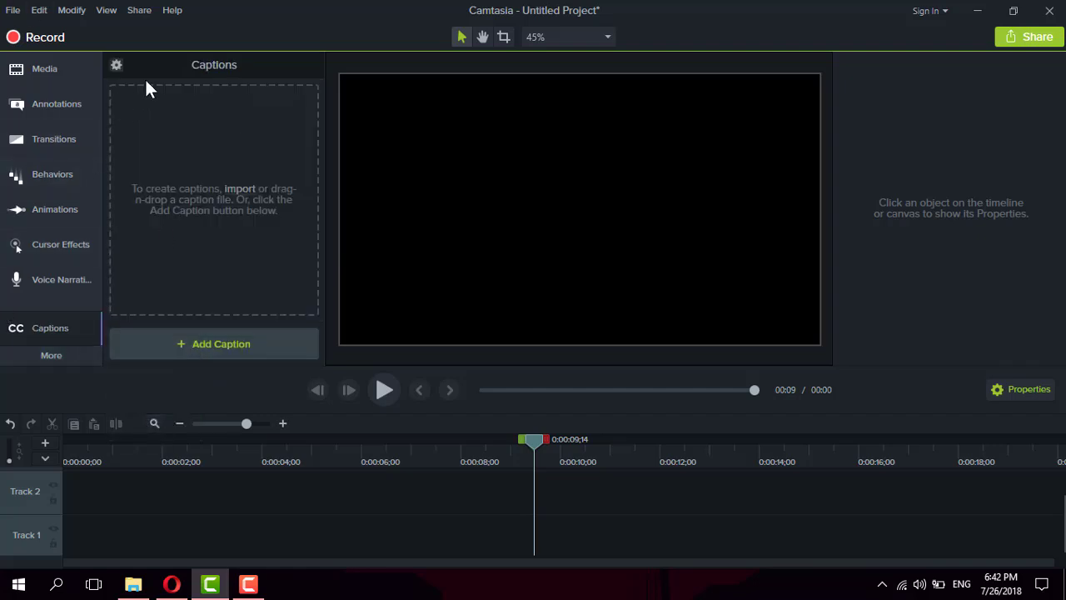
pyautogui.click(116, 65)
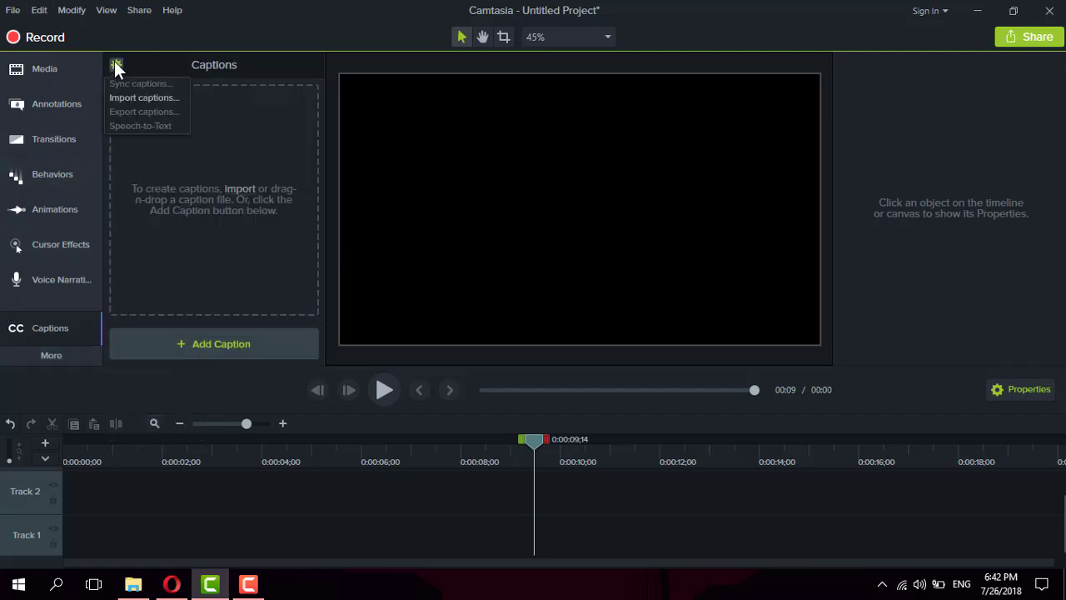
pyautogui.click(120, 63)
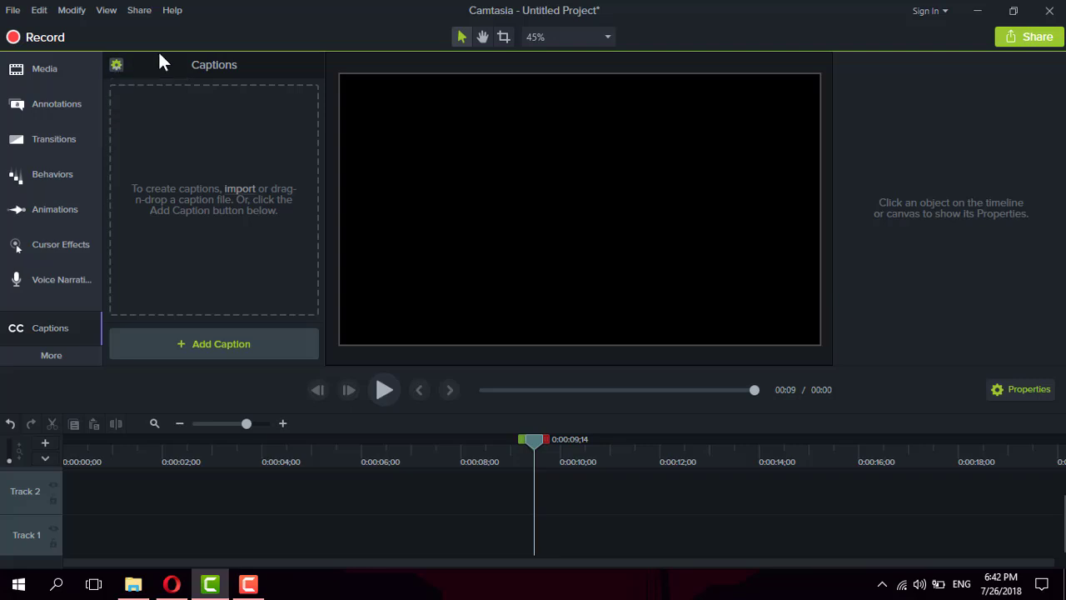
# Step: Review the Media Bin and the Annotations callouts again, and show the Behaviors presets
pyautogui.click(45, 70)
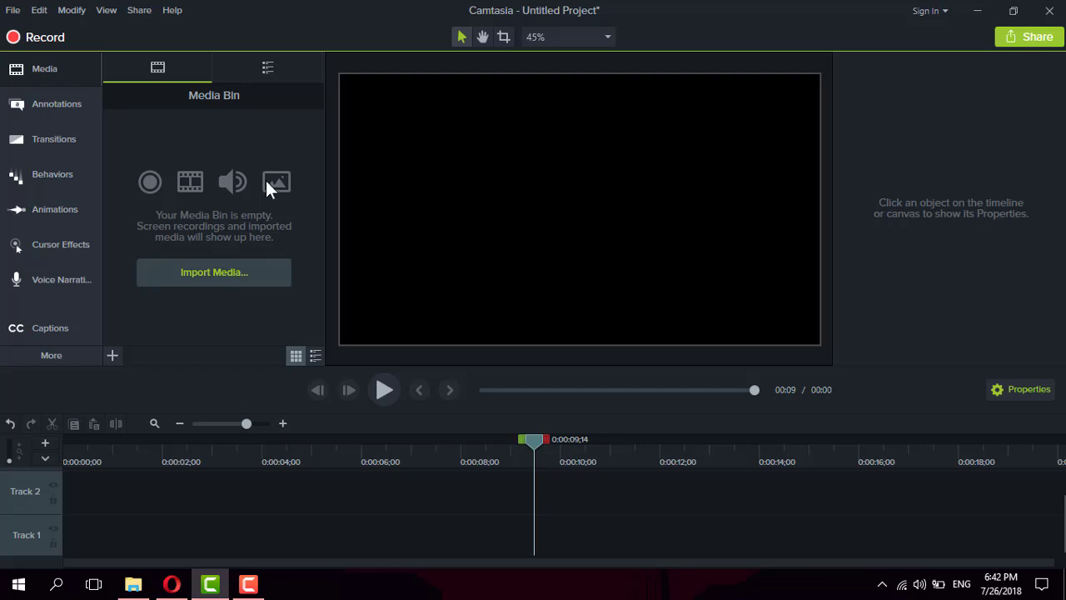
pyautogui.click(52, 109)
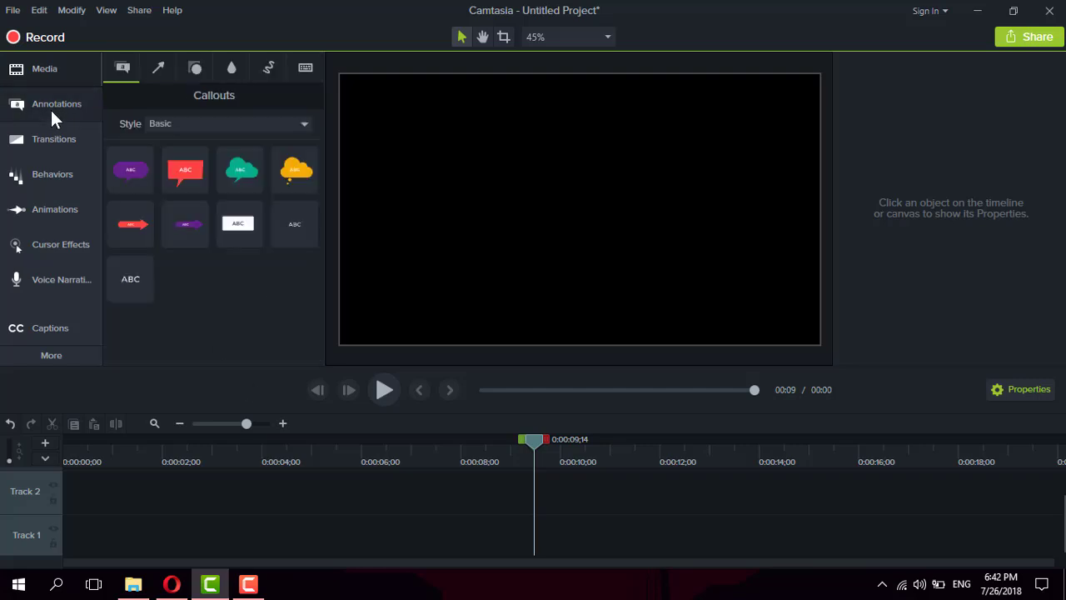
pyautogui.click(43, 166)
pyautogui.click(25, 63)
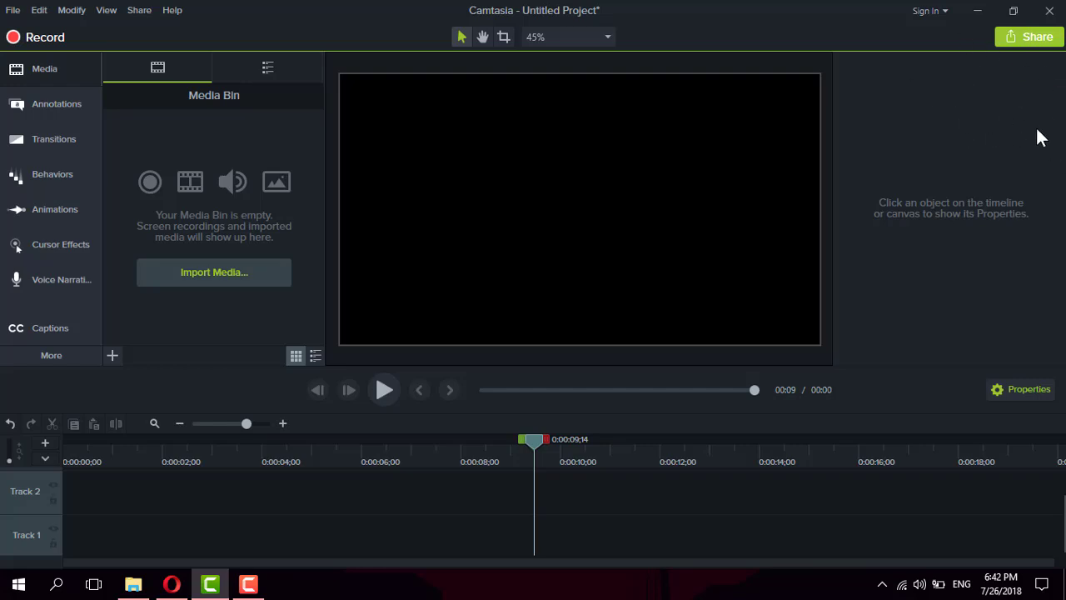
pyautogui.click(41, 174)
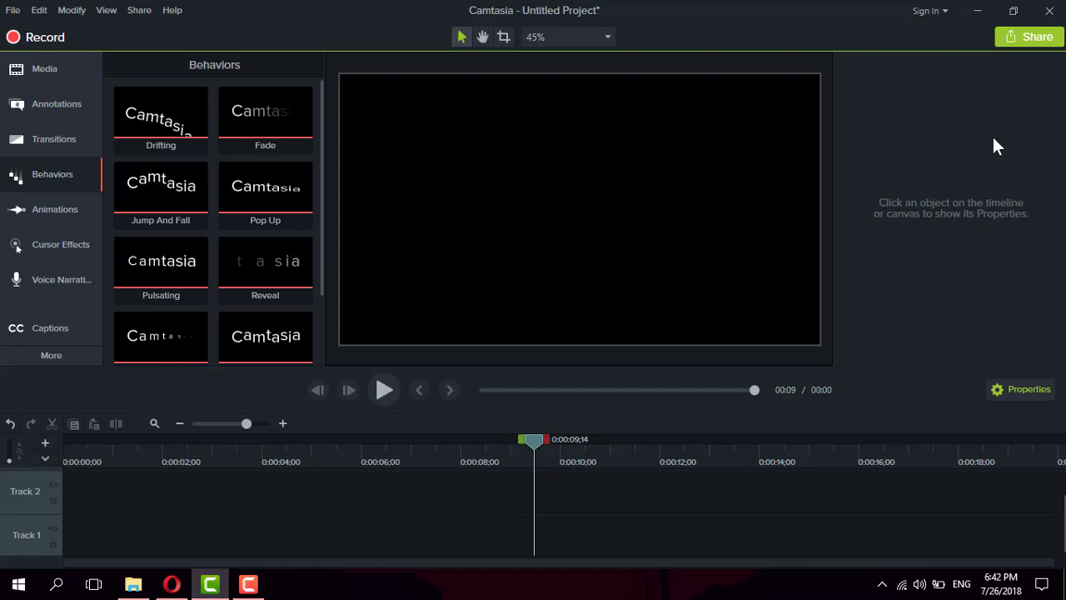
# Step: Play the empty timeline and toggle the Properties pane's visibility, leaving it shown with the Media Bin open
pyautogui.click(385, 391)
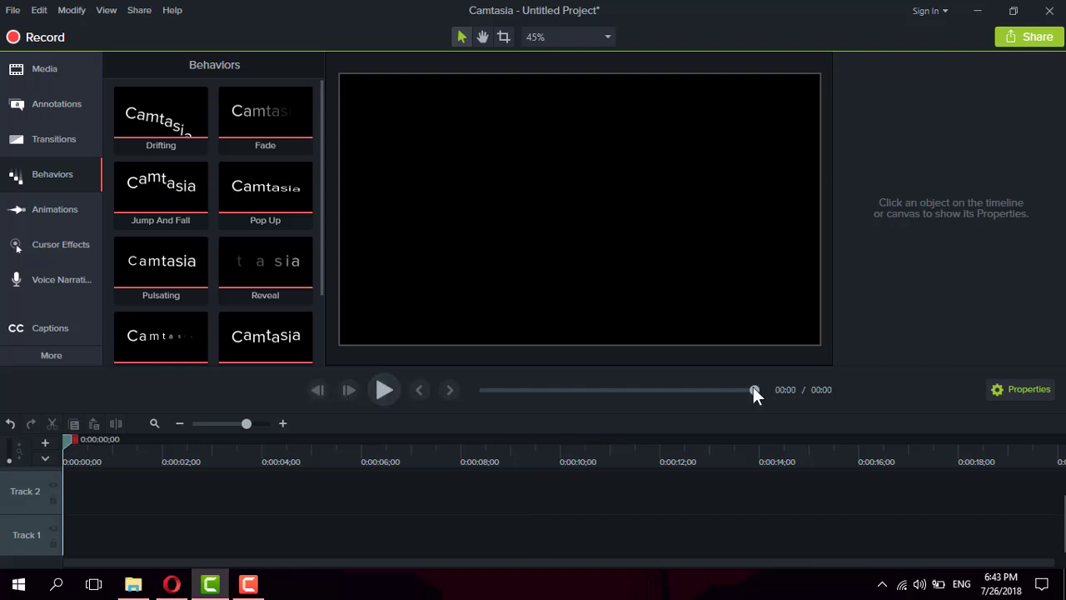
pyautogui.click(1020, 390)
pyautogui.click(1019, 389)
pyautogui.click(1018, 388)
pyautogui.click(1018, 387)
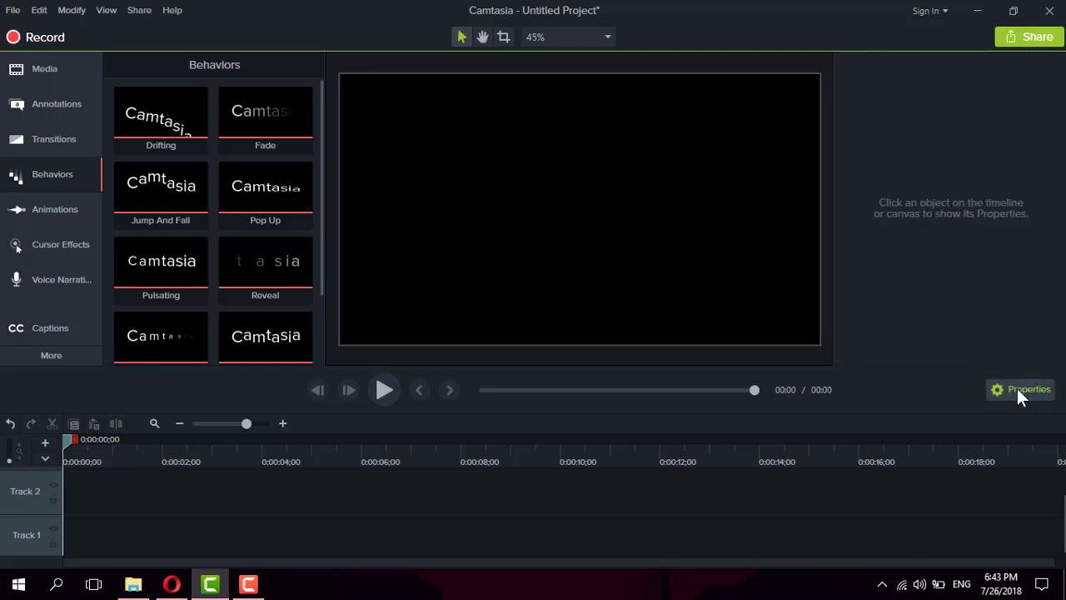
pyautogui.click(1017, 388)
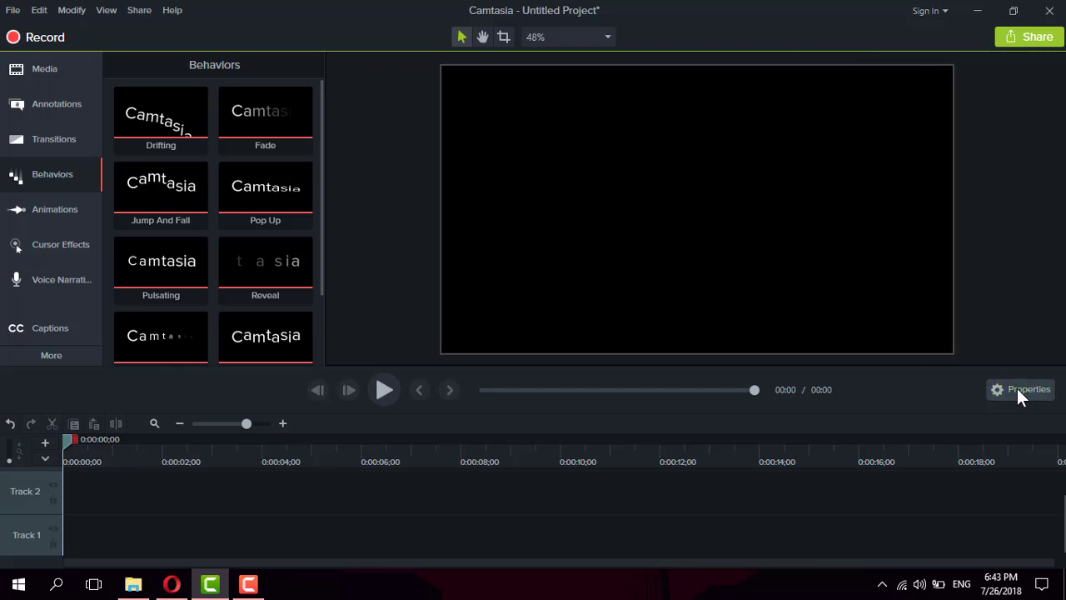
pyautogui.click(1017, 388)
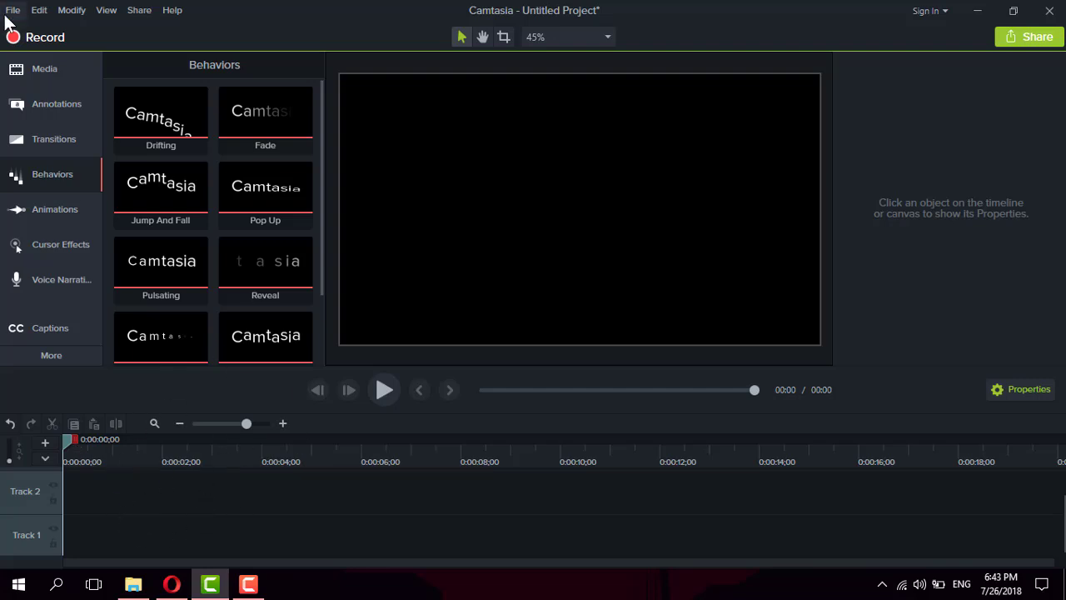
pyautogui.click(55, 70)
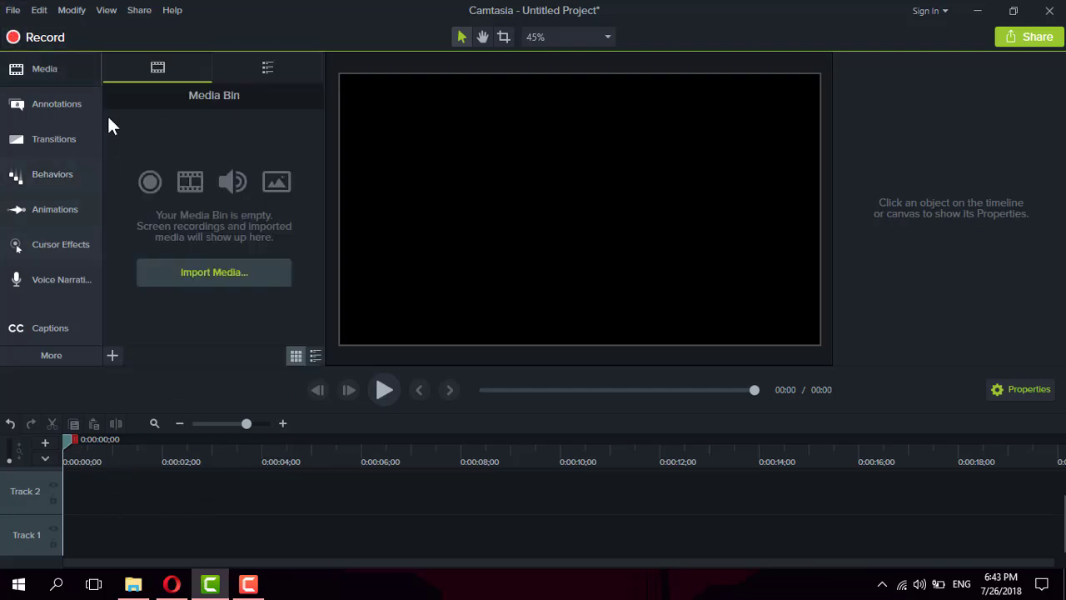